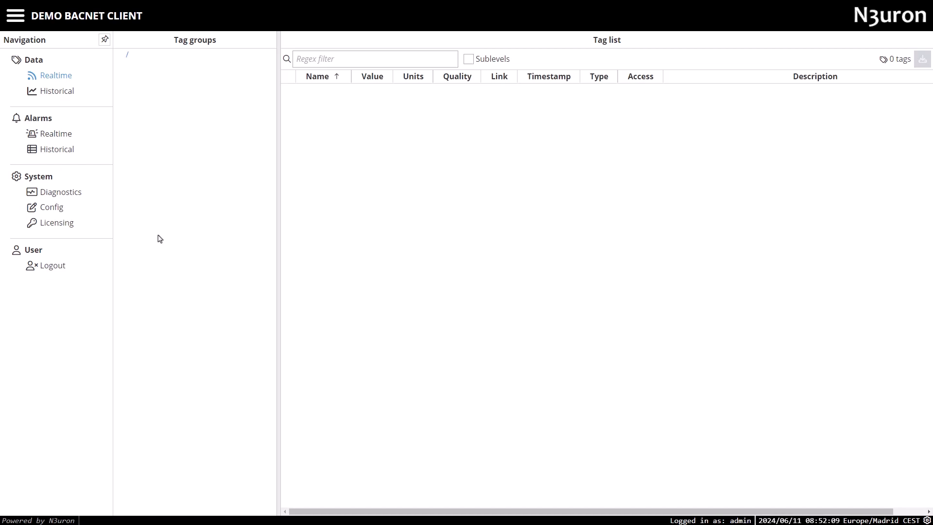
- Create a new module named BacnetClient in the node's module configuration
left_click(39, 210)
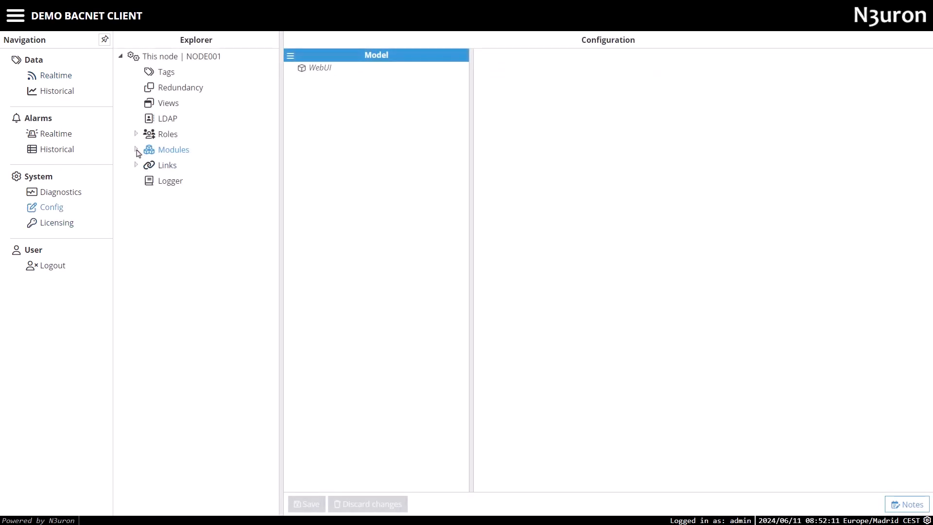
left_click(136, 149)
left_click(290, 56)
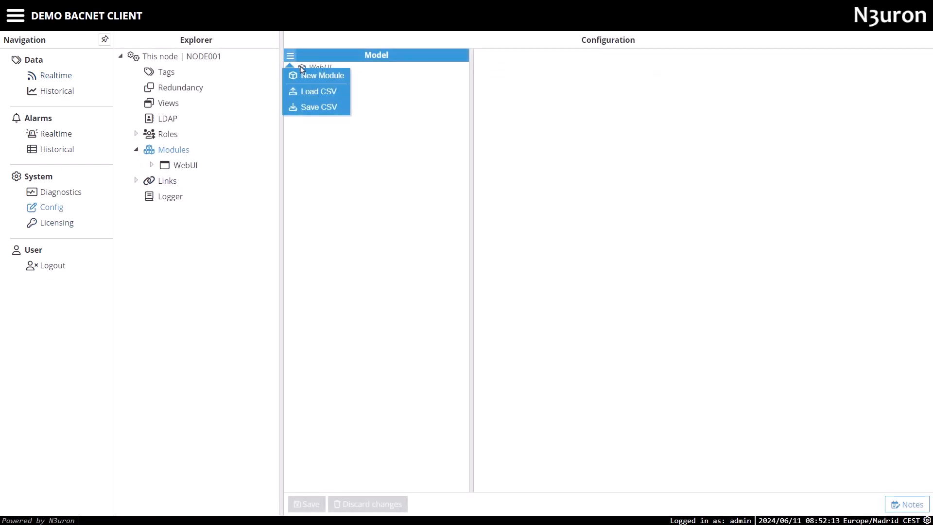
left_click(309, 76)
type("B")
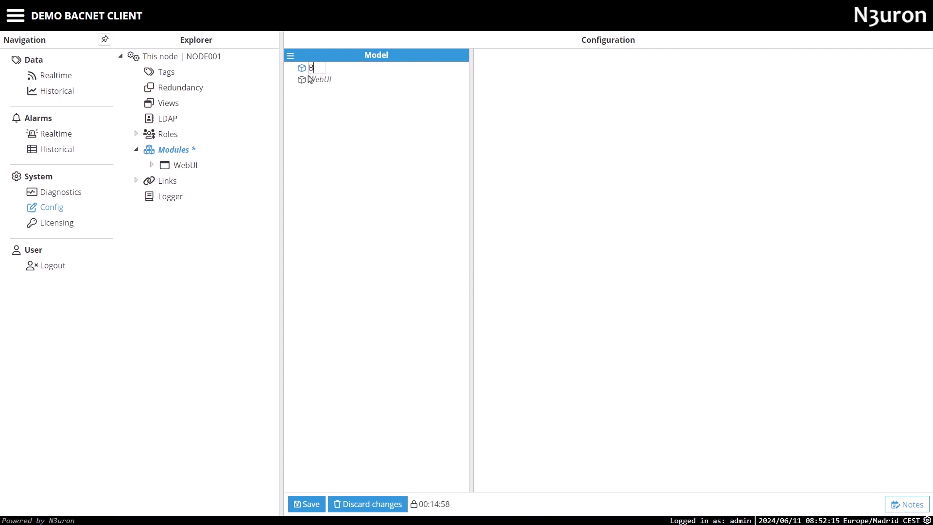
type("acnetClient")
key("Return")
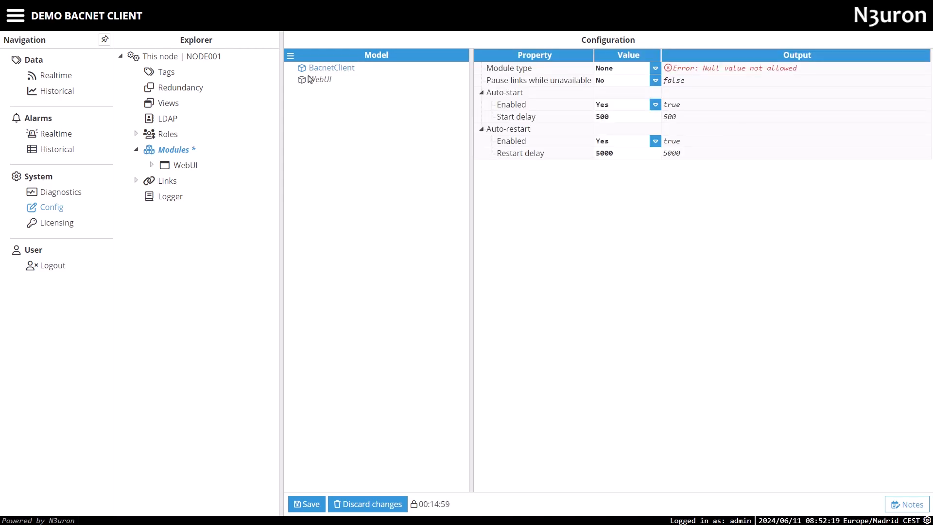
- Set the new module's type to BacnetClient and save the module list
left_click(655, 69)
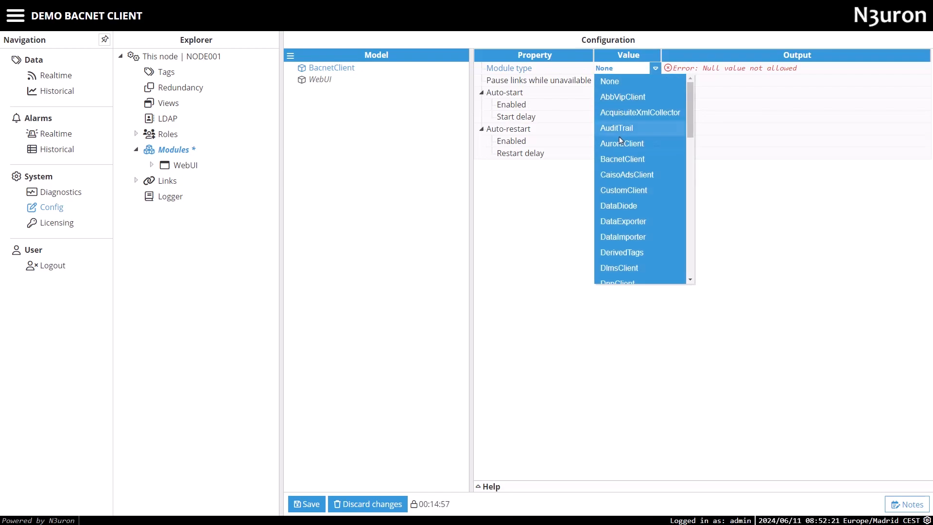
left_click(623, 160)
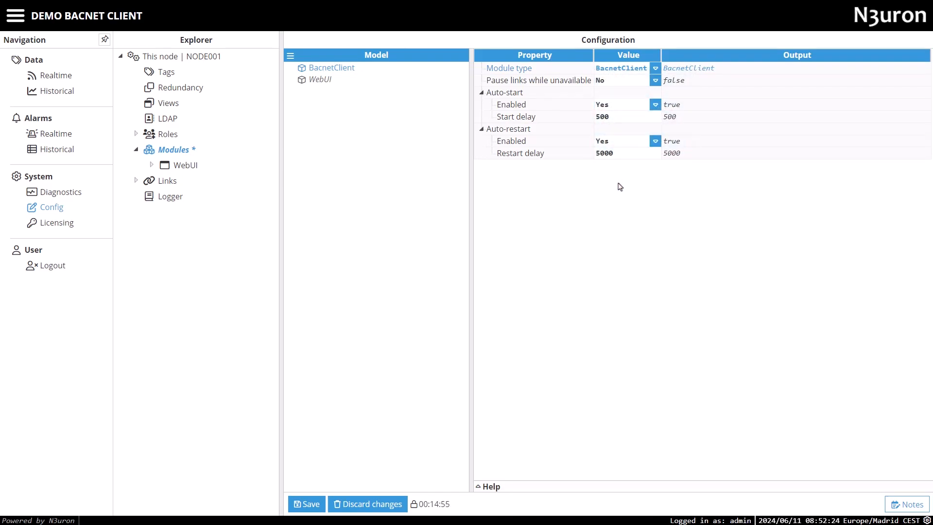
left_click(320, 502)
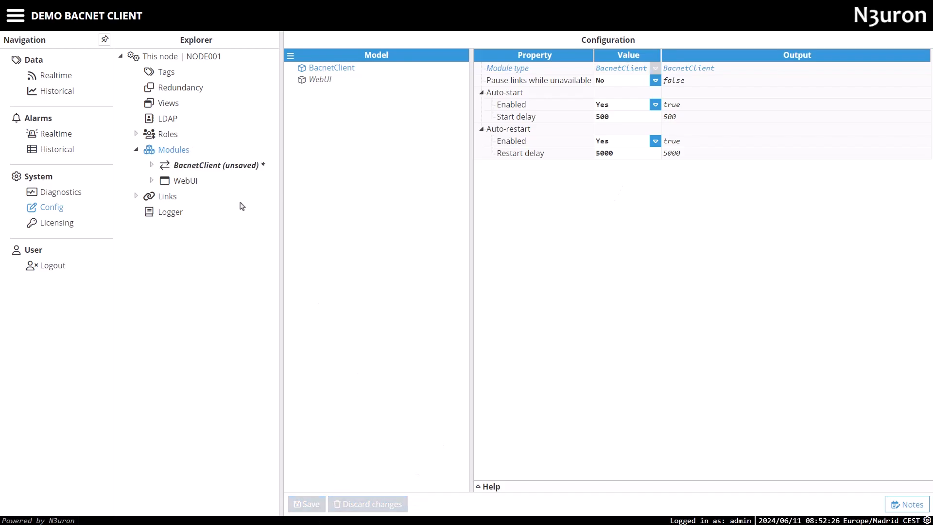
- Save the BacnetClient module's default configuration and restart the module
left_click(227, 168)
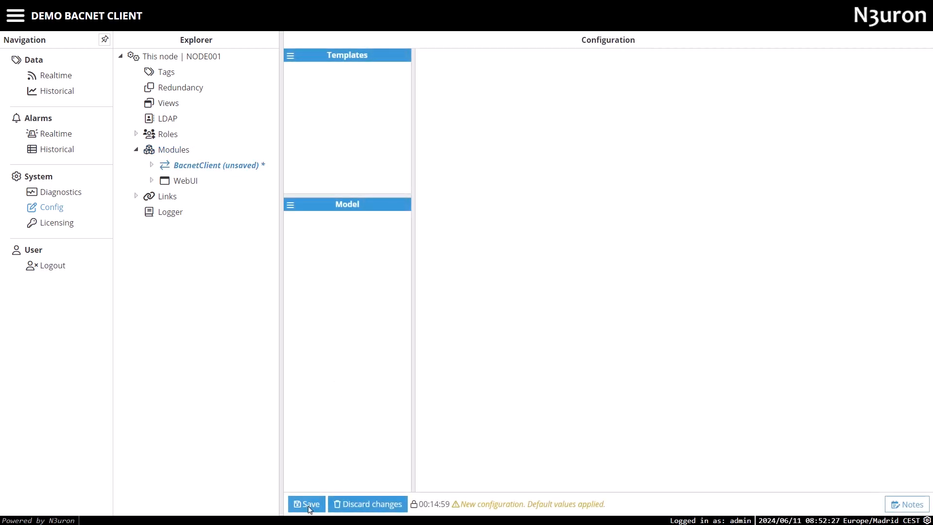
left_click(308, 503)
left_click(440, 285)
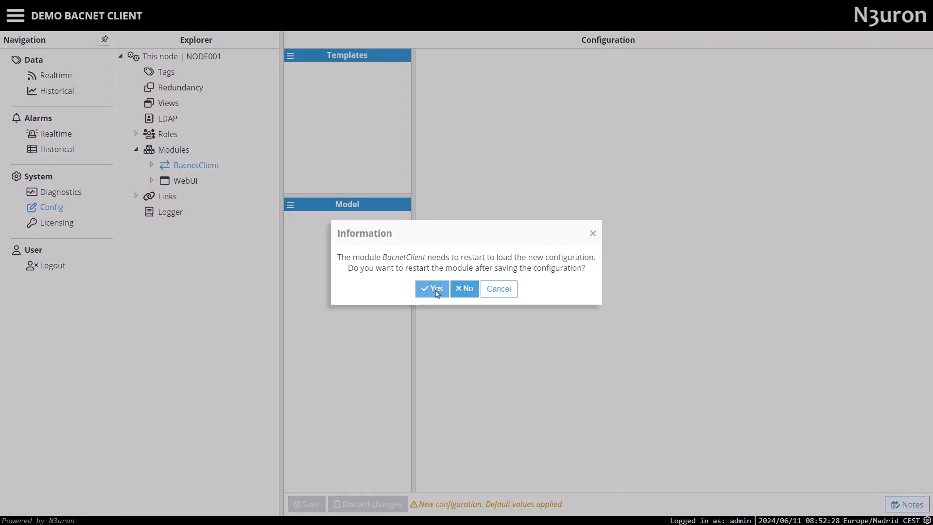
- Add a channel named Room Controller to the BacnetClient model
left_click(290, 205)
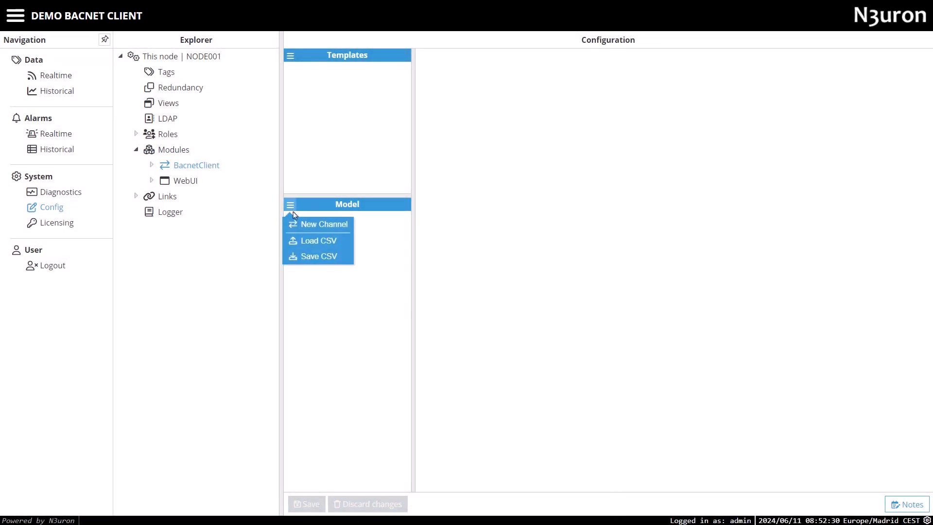
left_click(303, 225)
type("Ro")
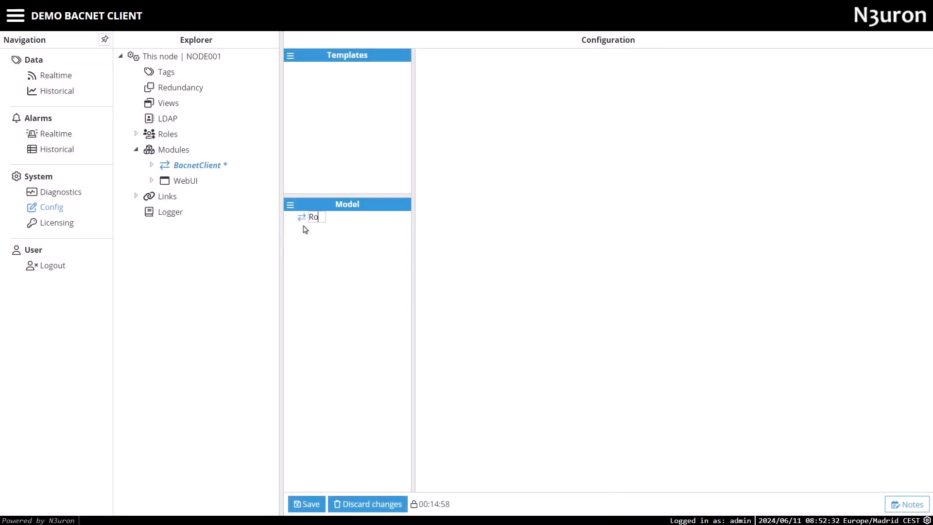
type("om Controller")
key("Return")
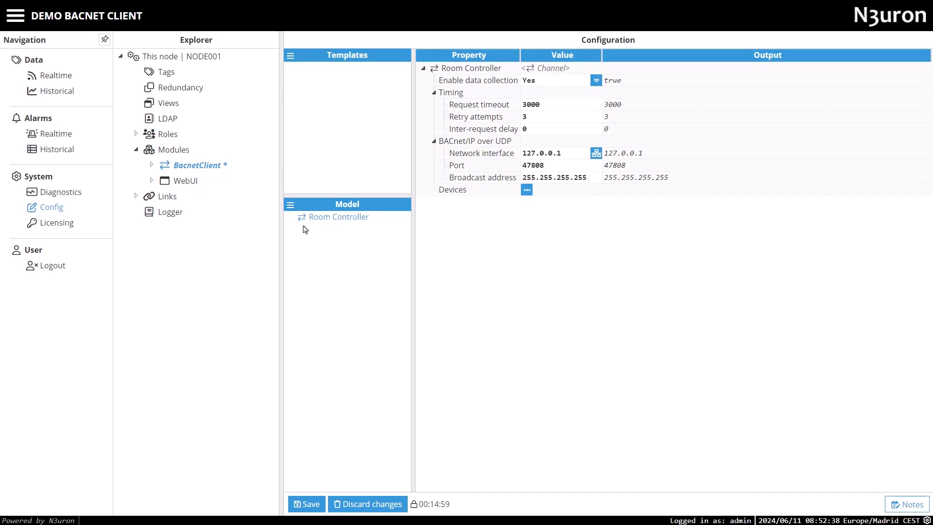
- Set the Room Controller channel's network interface to All interfaces and review its port and broadcast address
left_click(596, 154)
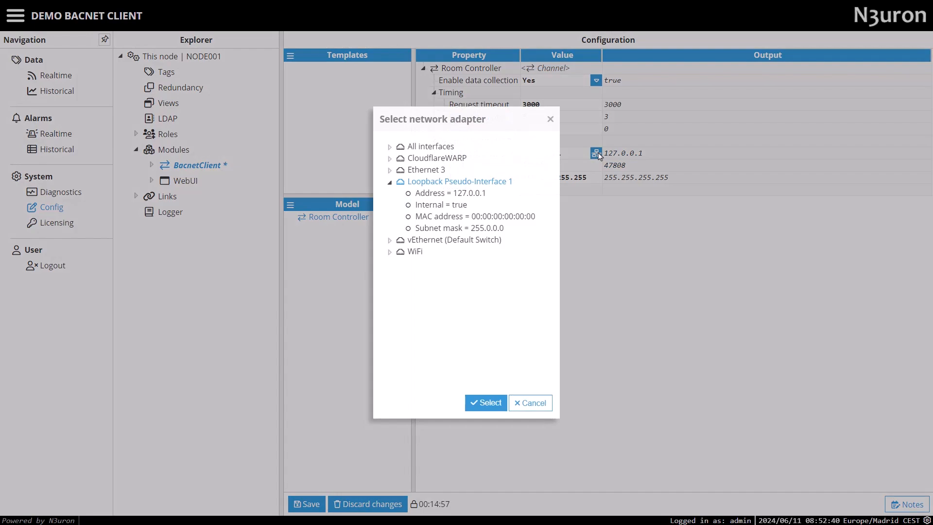
left_click(430, 146)
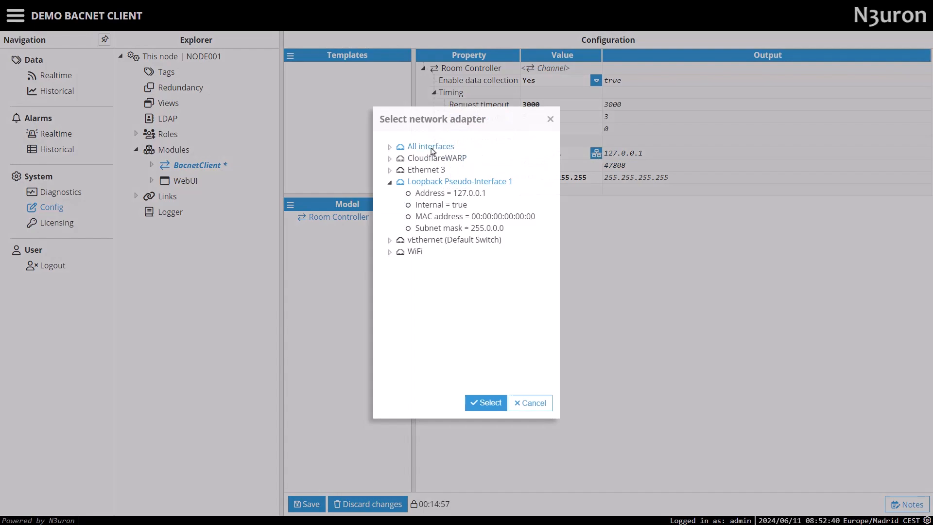
left_click(496, 403)
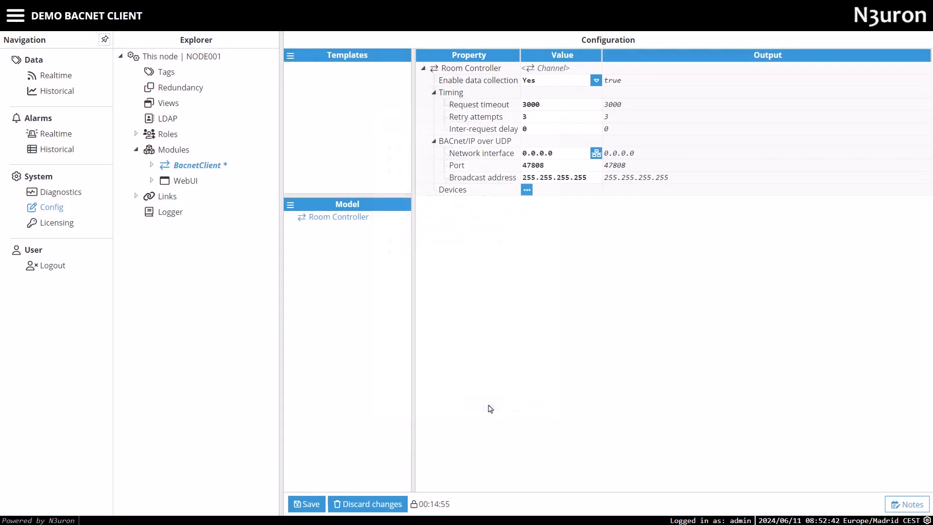
left_click(525, 167)
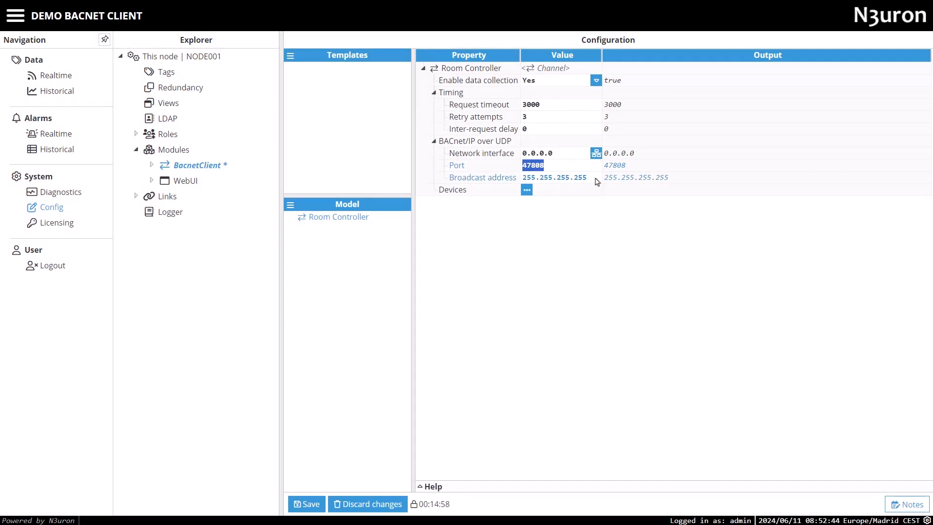
left_click_drag(597, 181, 500, 180)
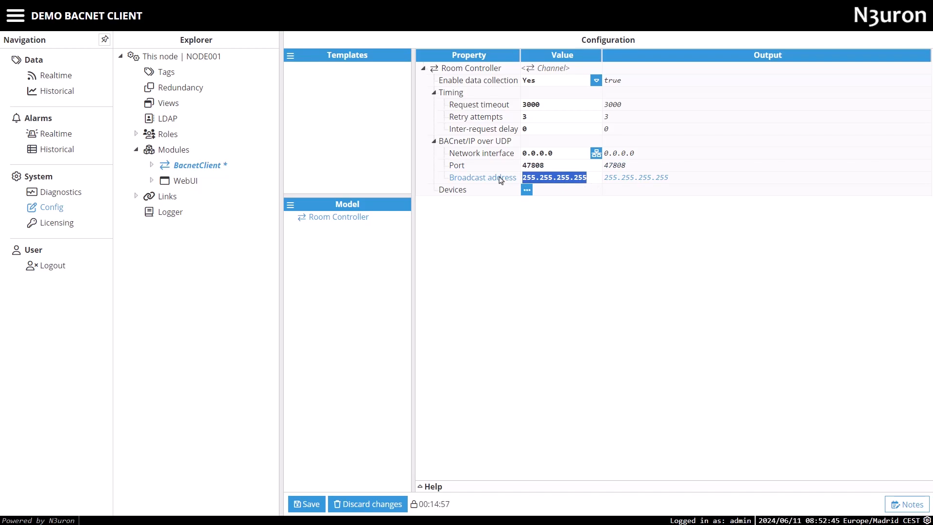
- Browse the devices reachable from the Room Controller channel and create the RoomController.Simulator device
left_click(526, 191)
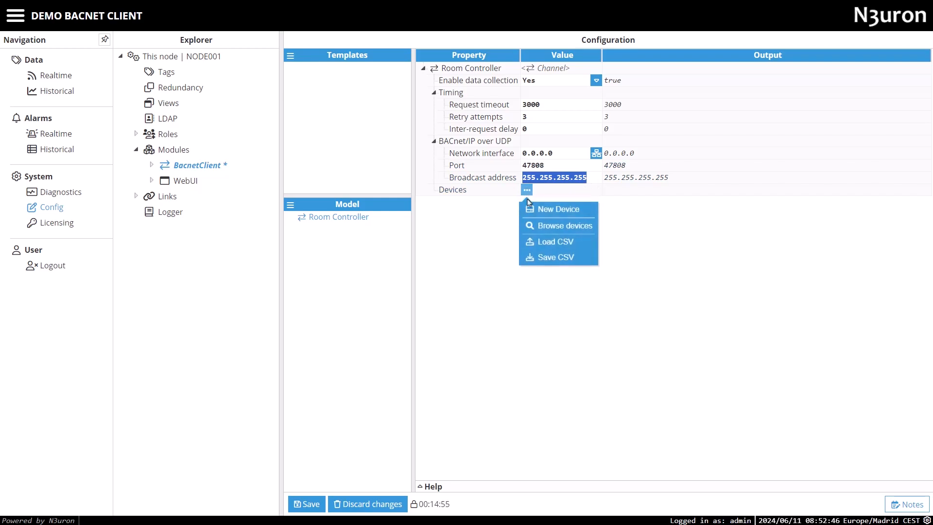
left_click(574, 226)
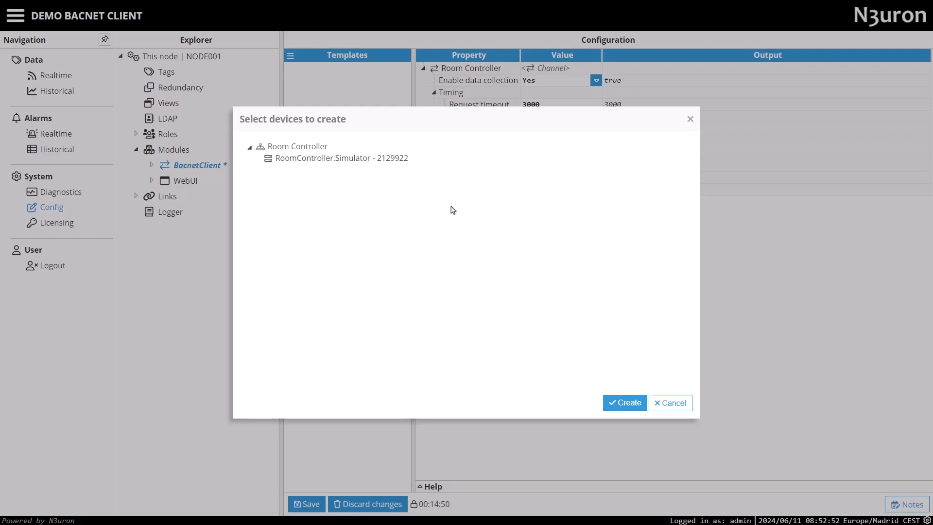
left_click(622, 404)
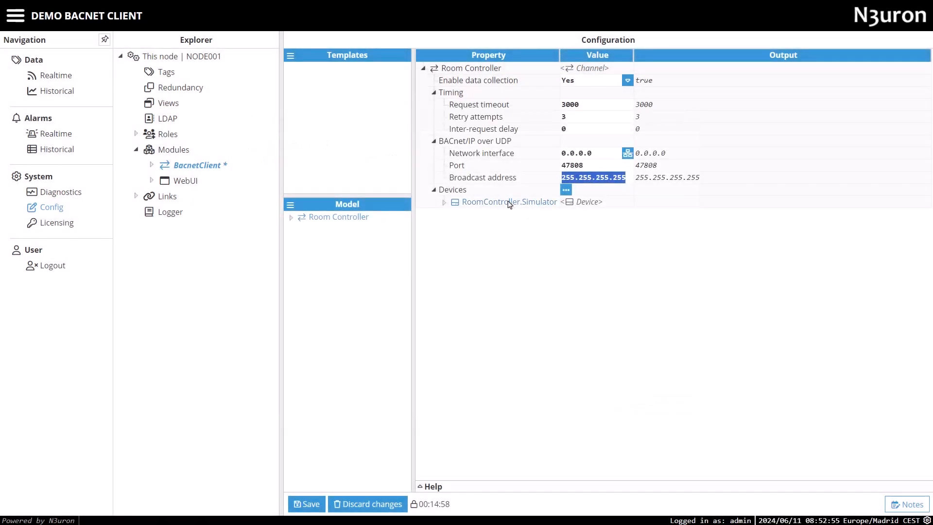
- Examine the RoomController.Simulator device's ID and its options for manual address, properties read mode and write priority
double_click(509, 203)
left_click(543, 227)
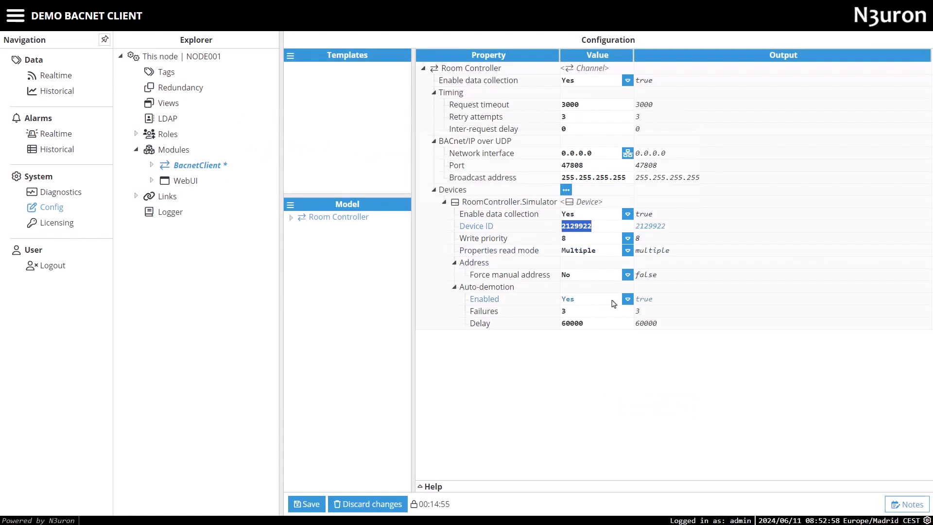
left_click(627, 275)
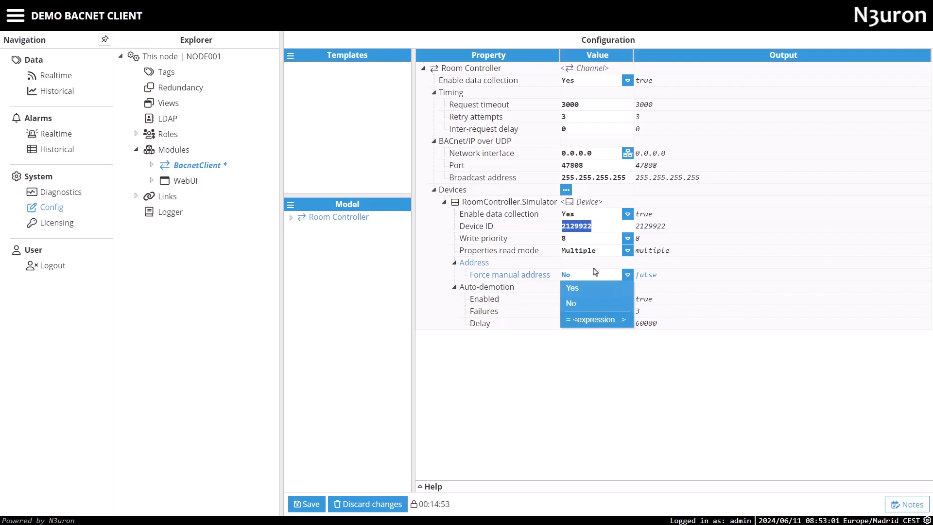
left_click(594, 250)
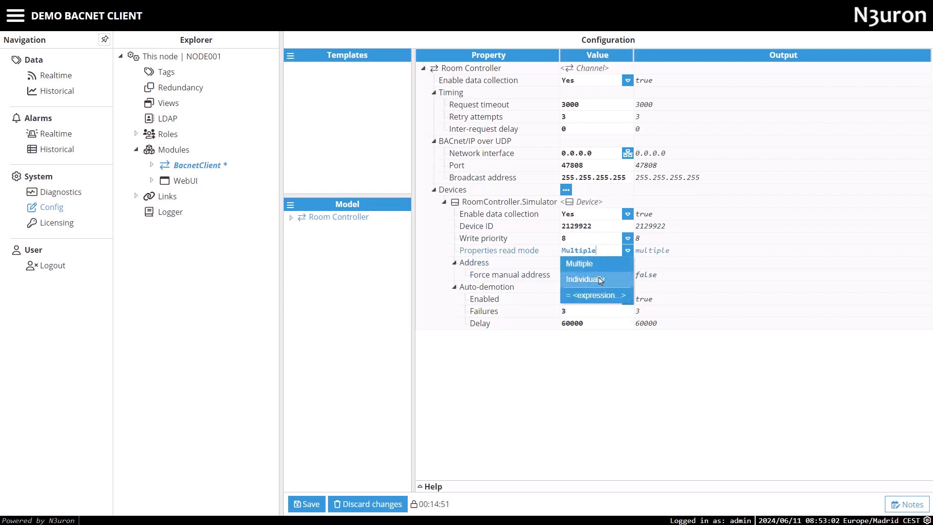
left_click(626, 238)
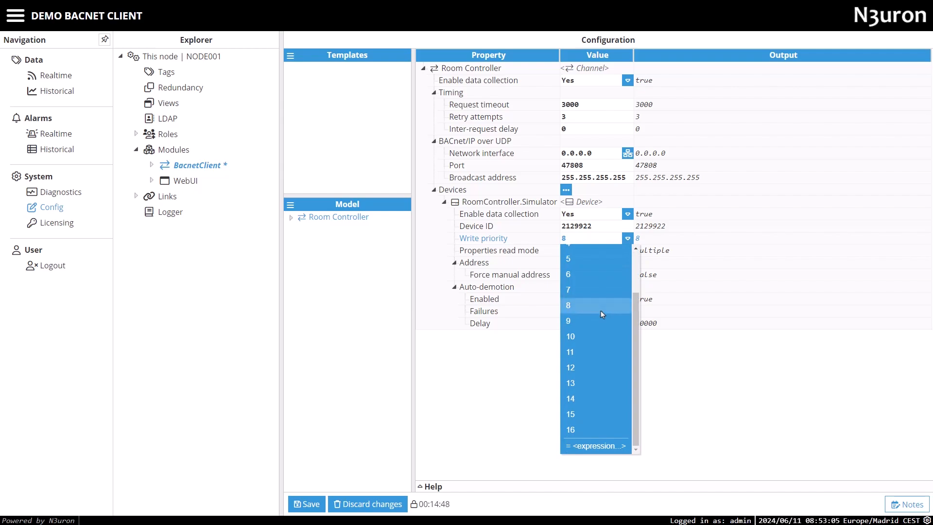
scroll(601, 310, "up", 2)
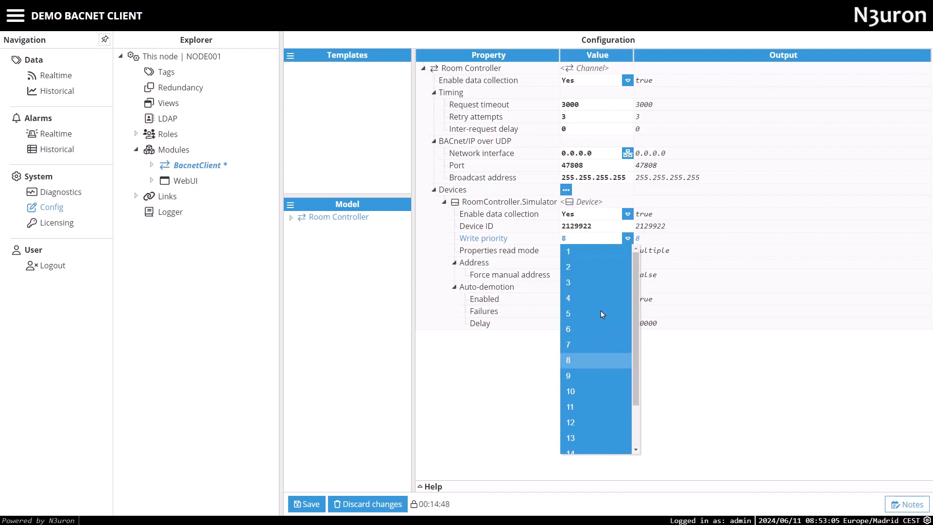
left_click(599, 239)
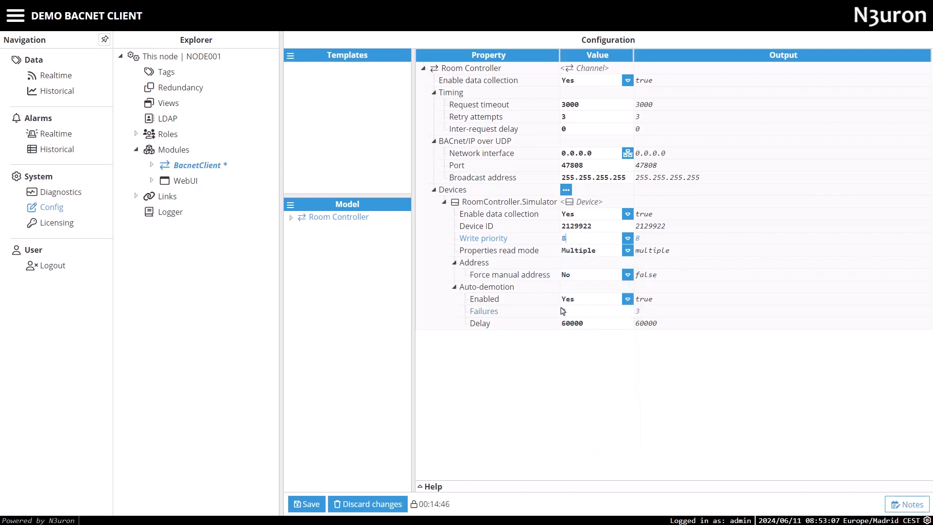
- Rename the RoomController.Simulator device to RoomController01 and save the configuration with a restart of the BacnetClient module
right_click(526, 204)
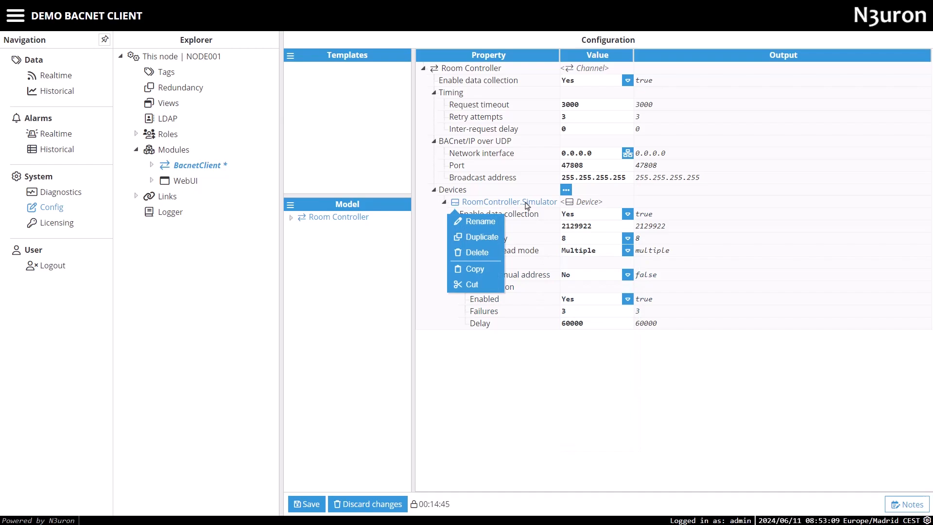
left_click(489, 221)
key("Delete")
key("Delete")
key("Delete")
key("Delete")
key("Delete")
key("Delete")
key("Delete")
key("Delete")
key("Delete")
key("Delete")
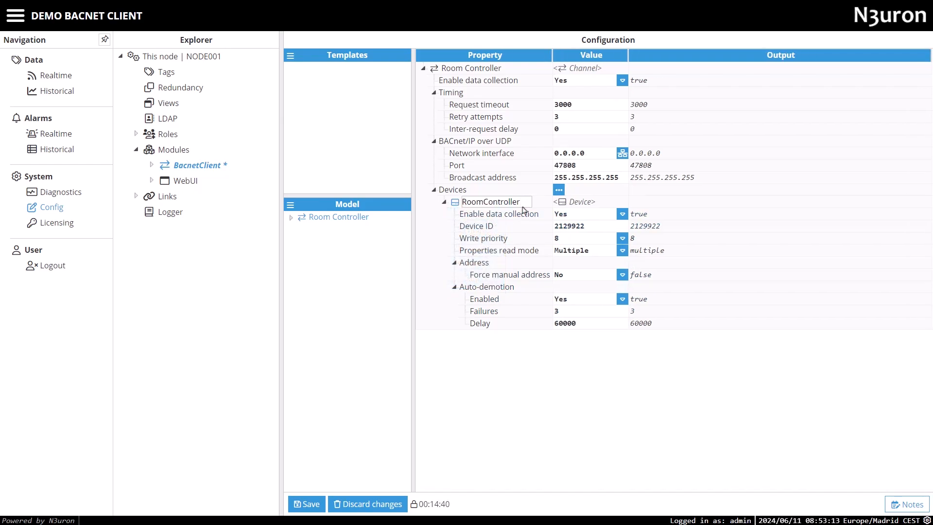
type("01")
key("Return")
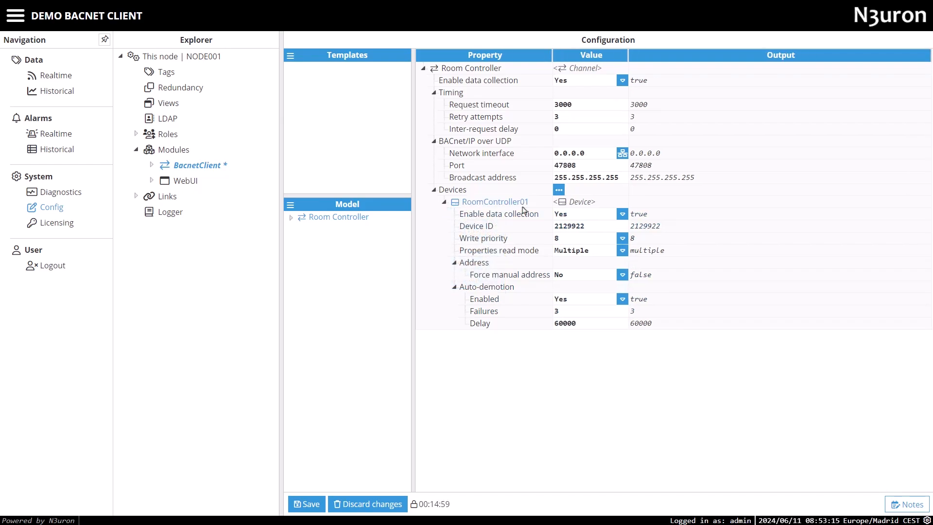
left_click(306, 506)
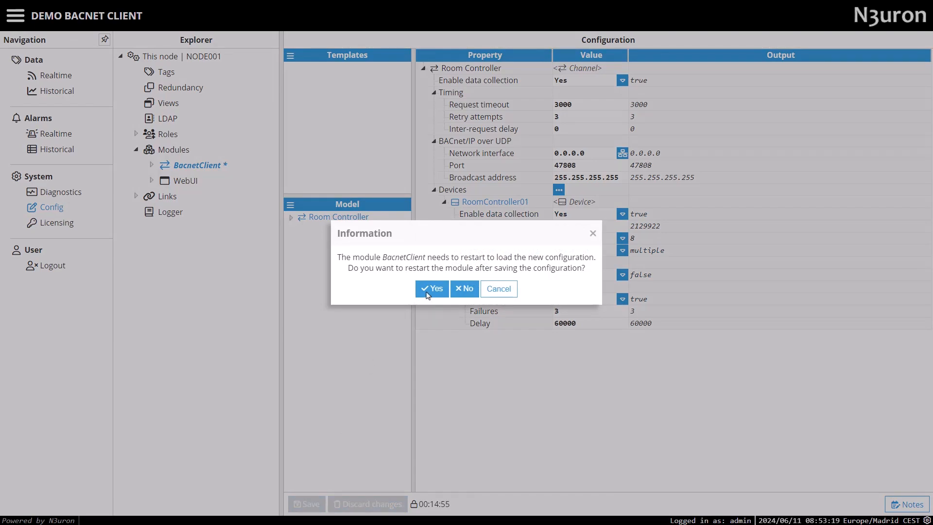
left_click(431, 290)
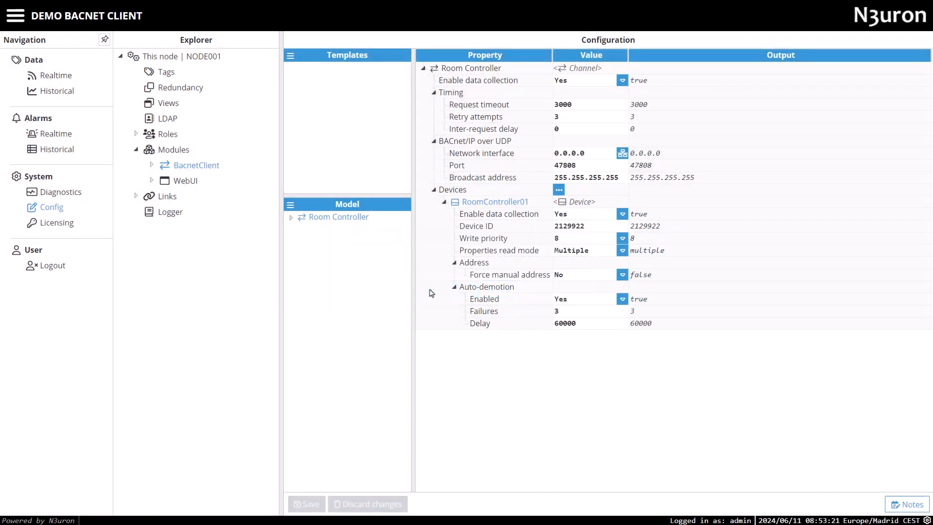